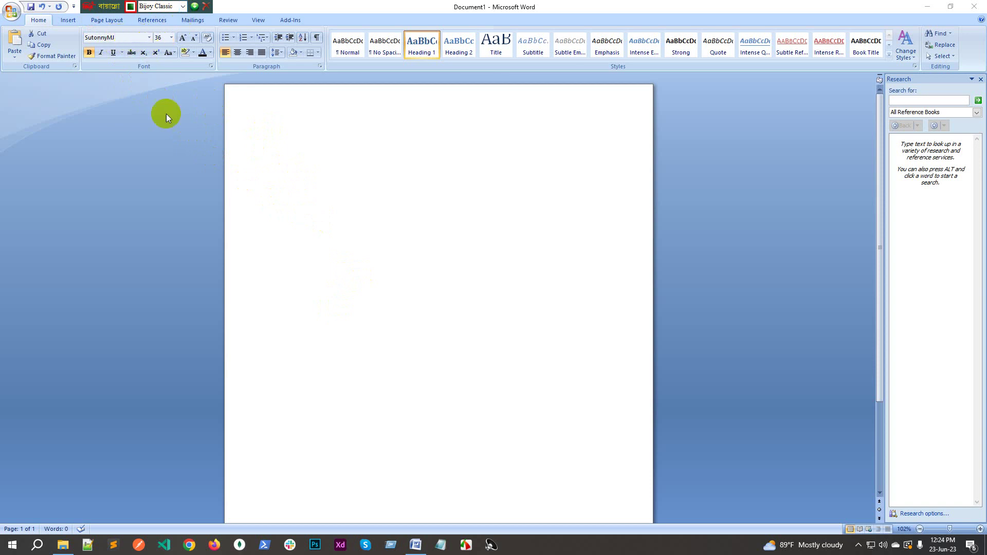
Step: Switch the empty heading line's font to Times New Roman and back to SutonnyMJ
left_click(182, 6)
left_click(100, 104)
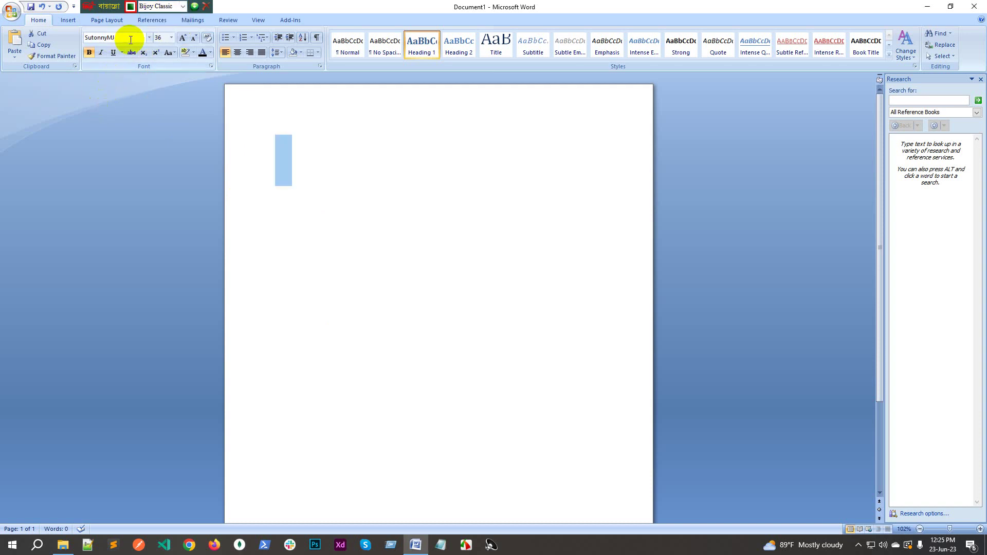
left_click(148, 38)
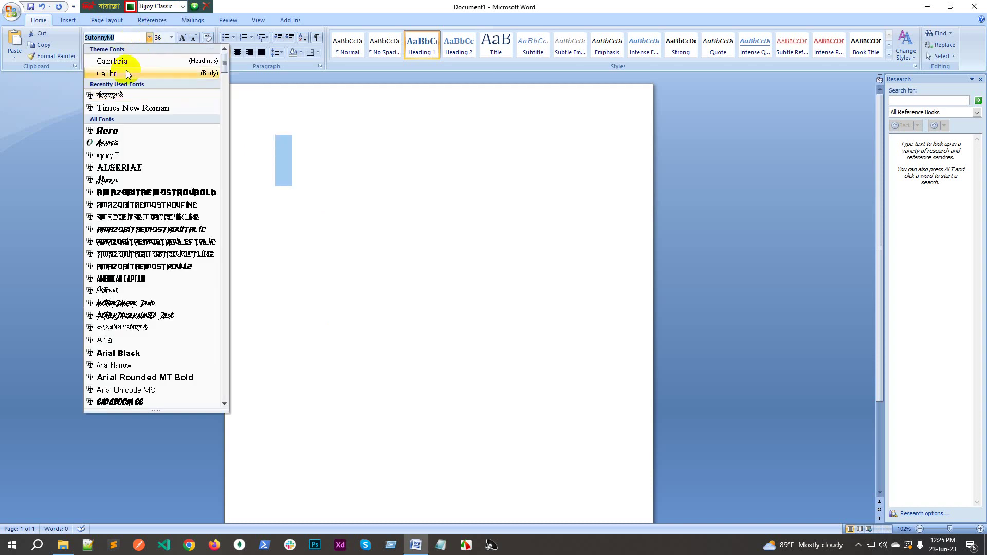
left_click(139, 109)
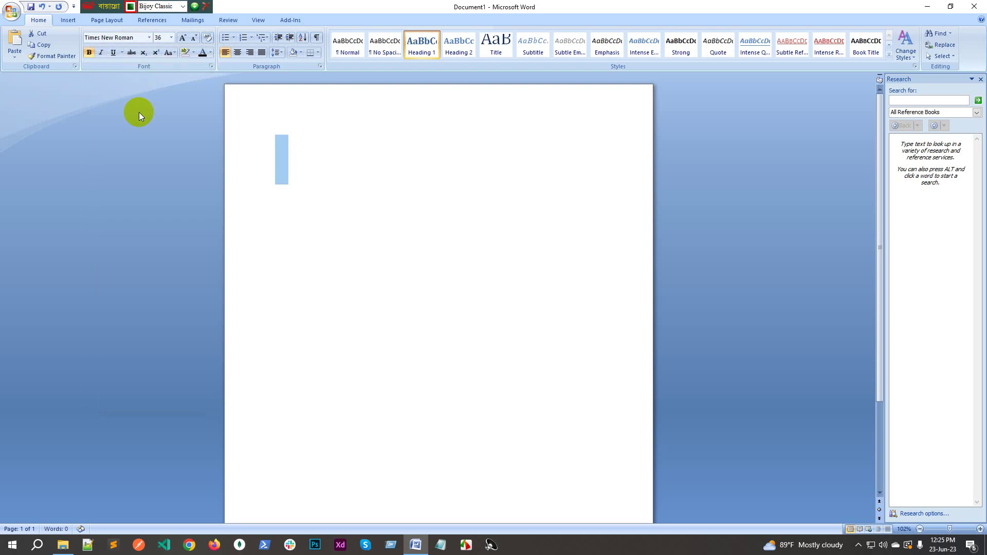
left_click(149, 38)
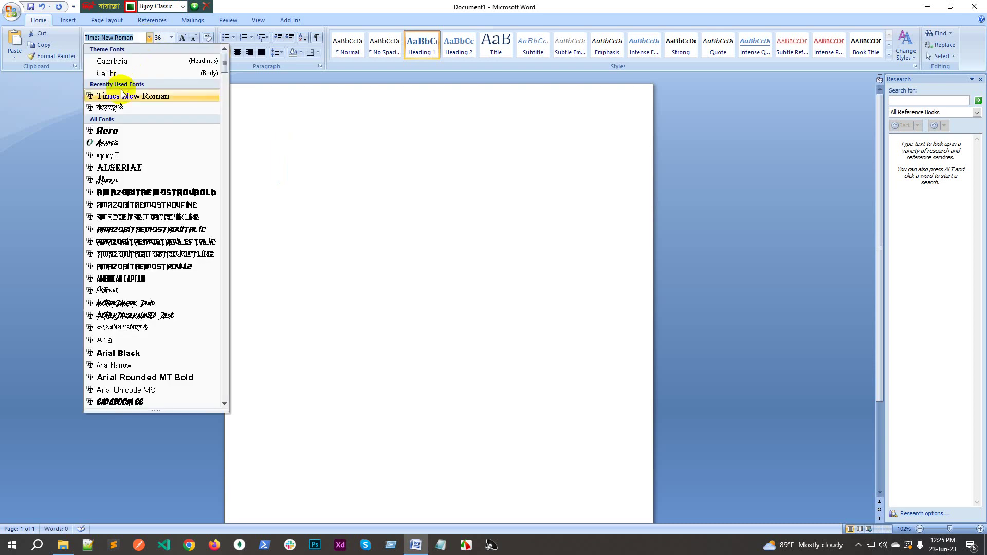
left_click(111, 107)
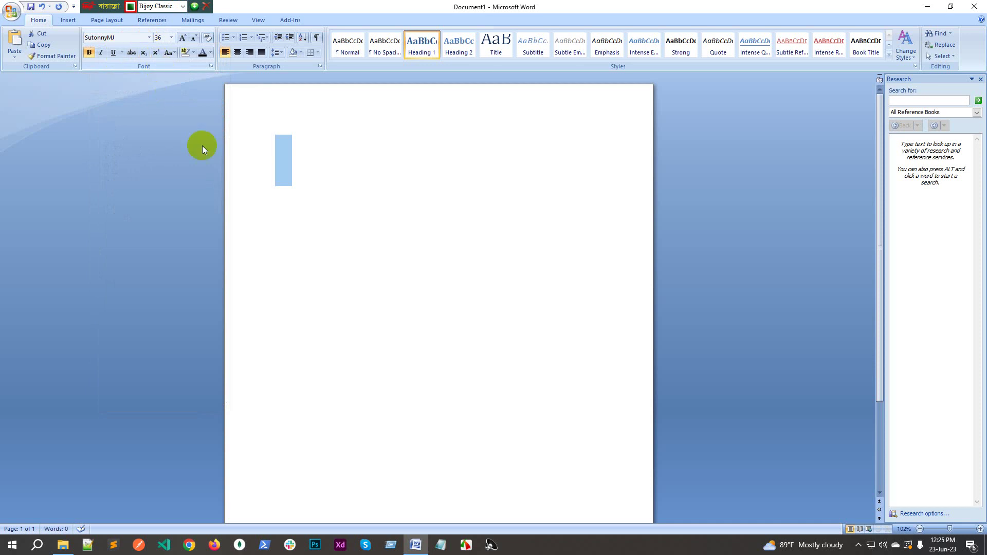
left_click(311, 233)
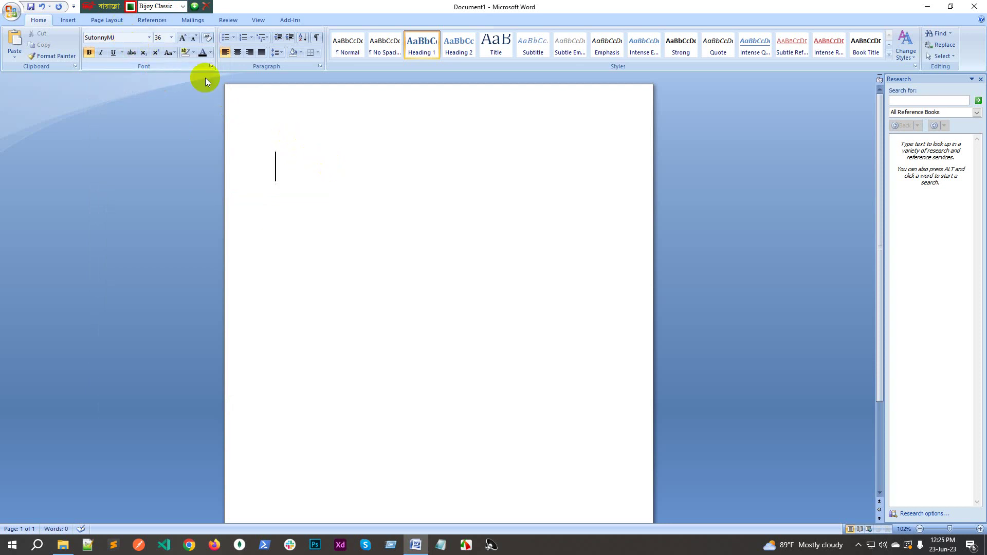
Step: Open the keyboard shortcut customization in Word Options and choose the Fonts category
left_click(12, 13)
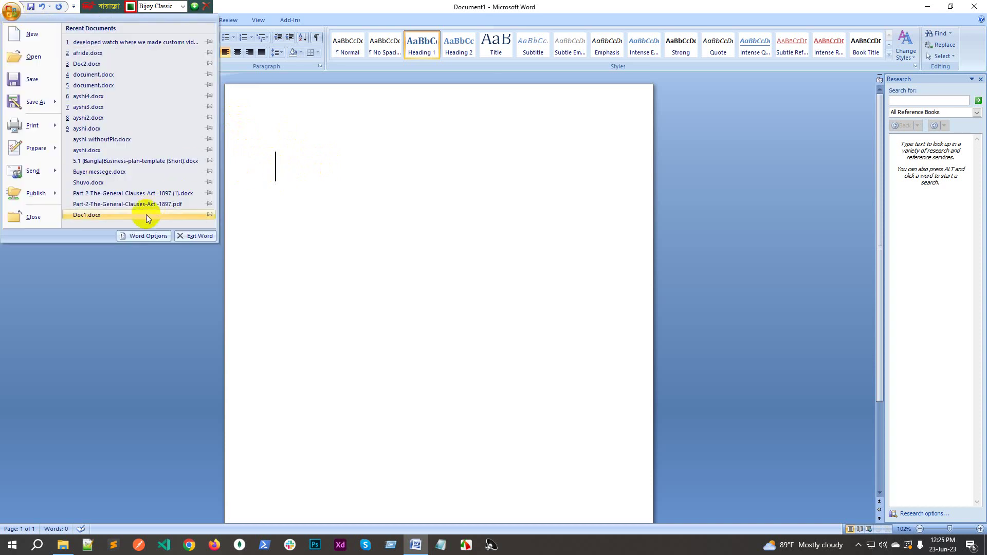
left_click(133, 236)
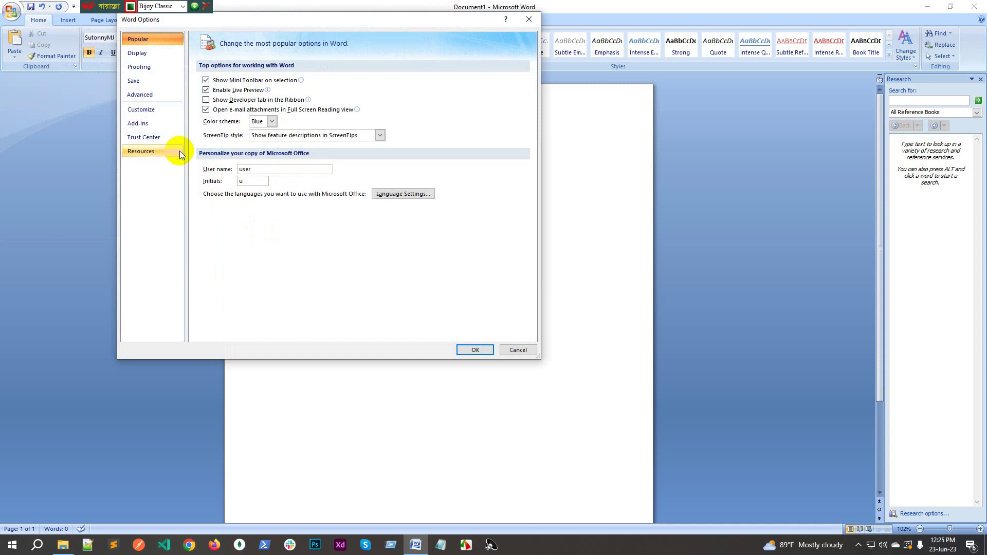
left_click(144, 108)
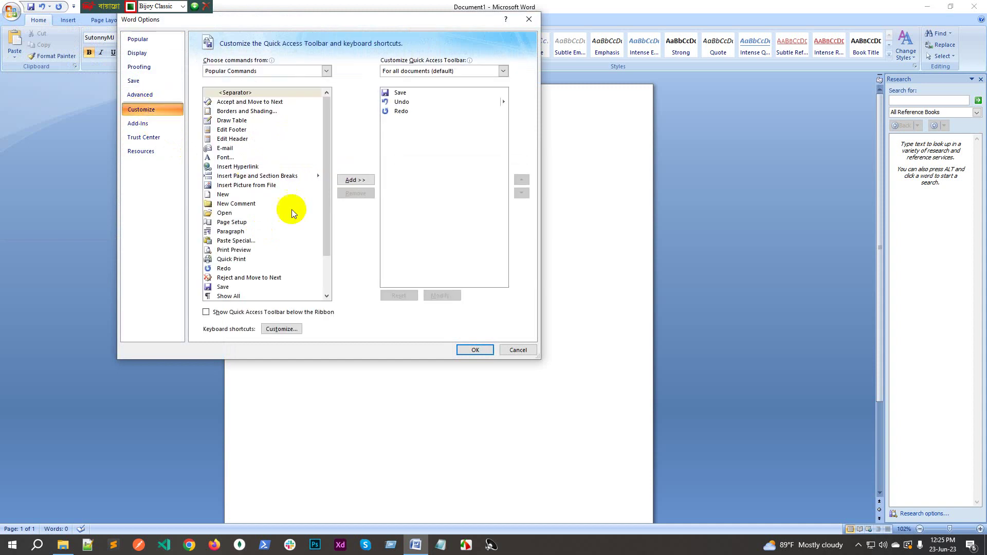
left_click(271, 332)
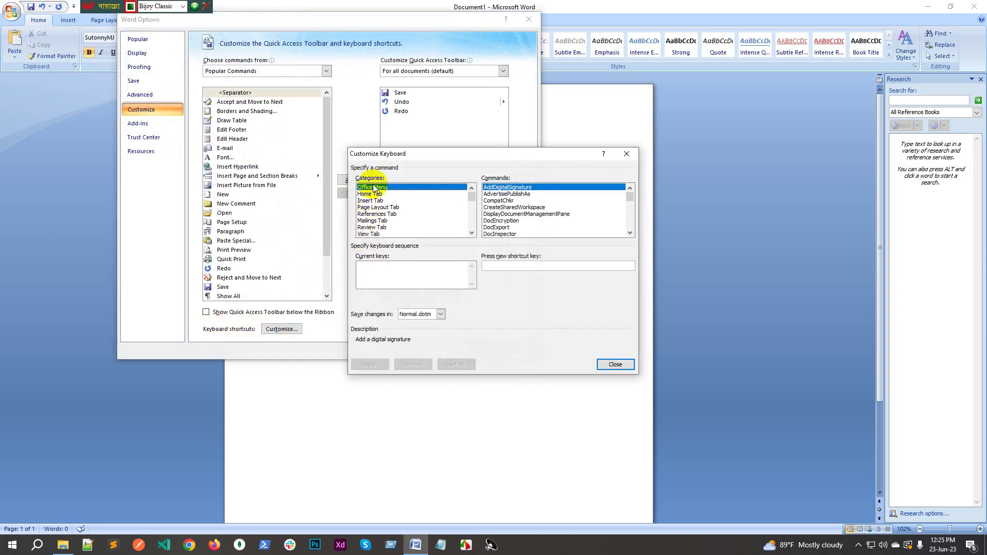
scroll(396, 211, "down", 6)
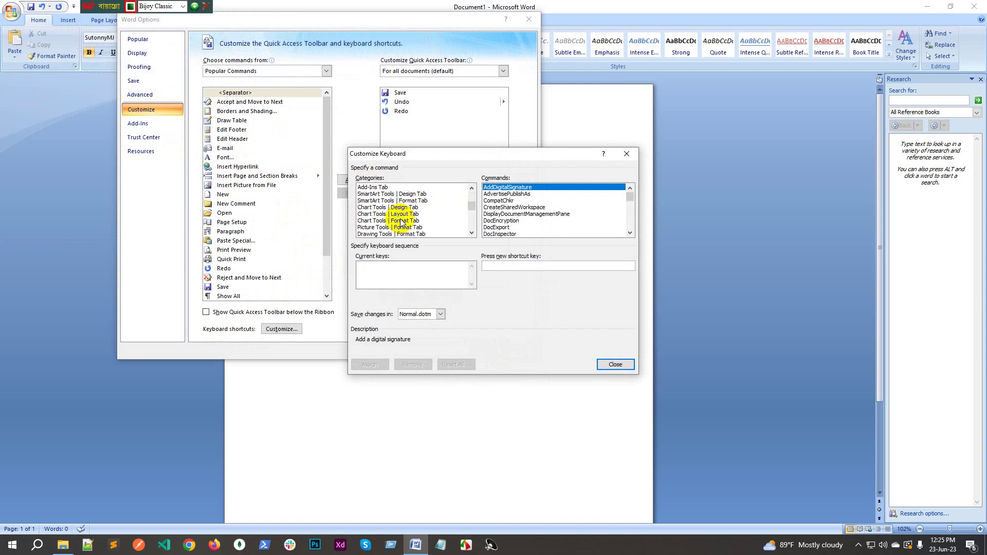
scroll(400, 218, "down", 3)
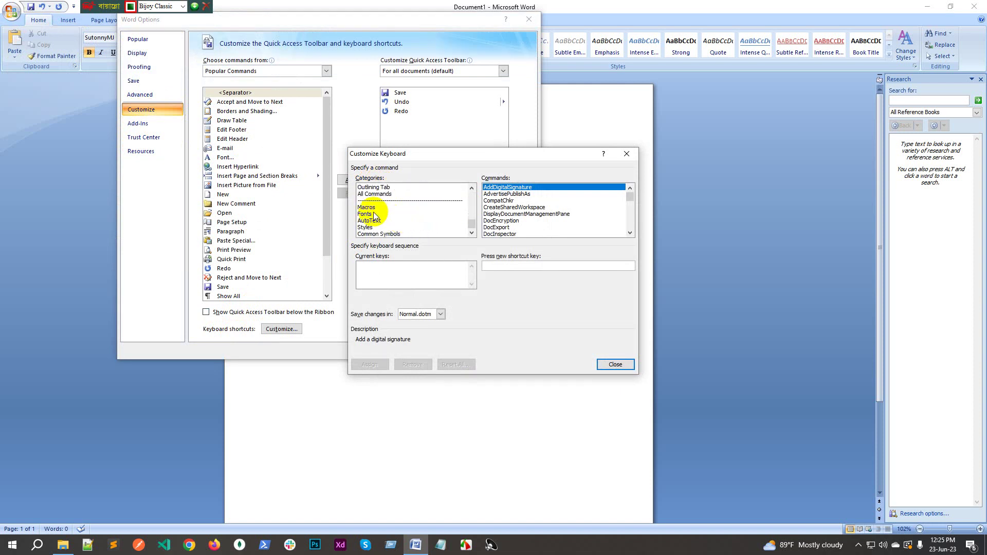
left_click(373, 214)
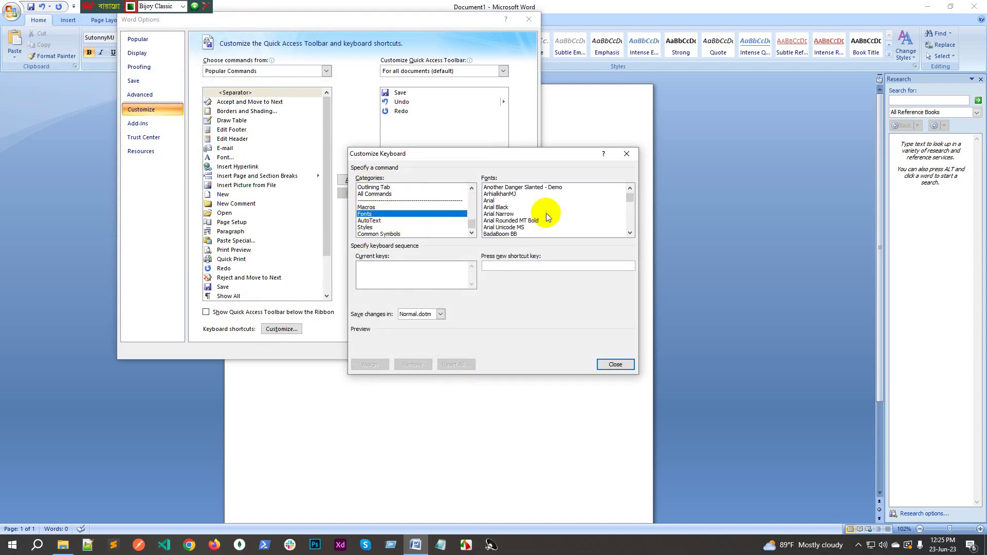
Step: Assign the keyboard shortcut Ctrl+1 to the Times New Roman font and close the keyboard customization
scroll(547, 217, "down", 8)
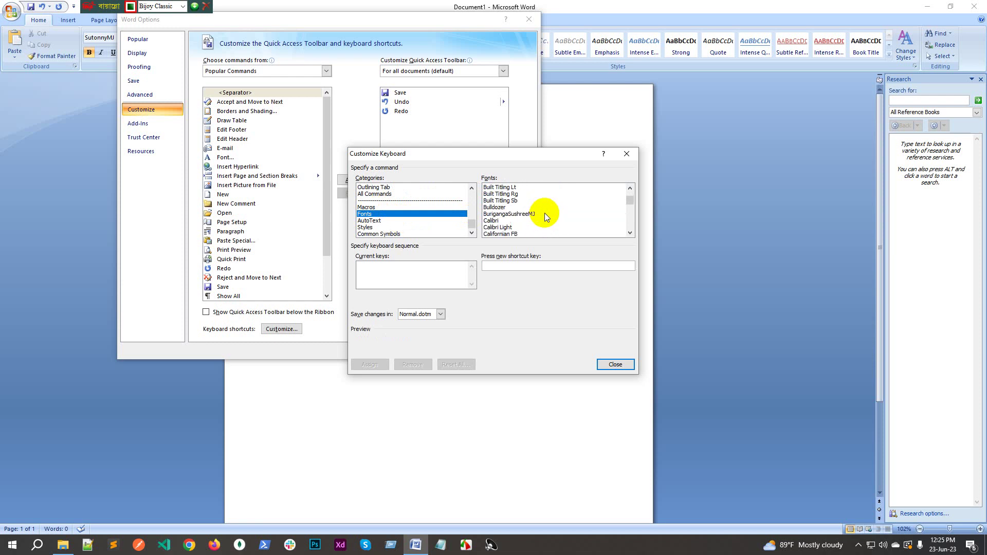
scroll(544, 213, "down", 15)
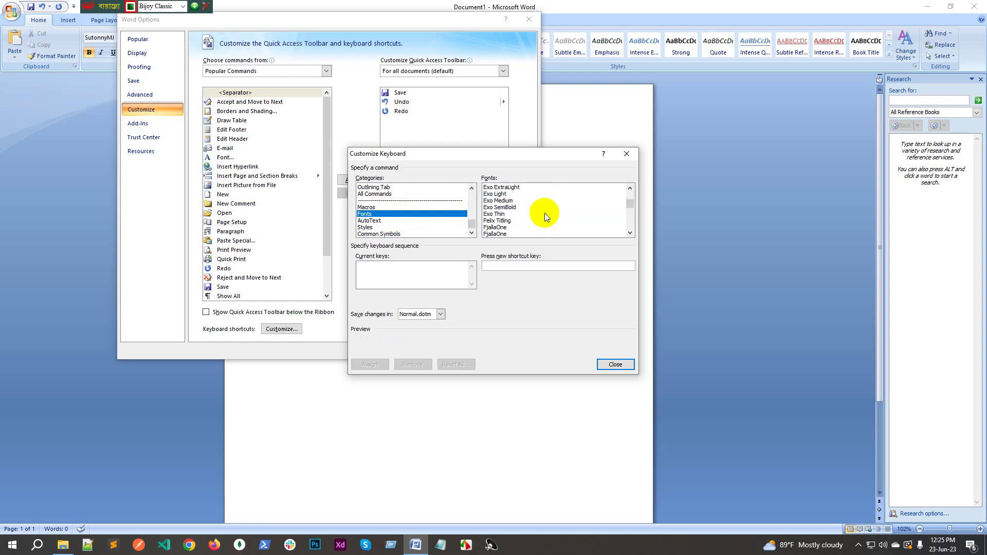
scroll(544, 213, "down", 20)
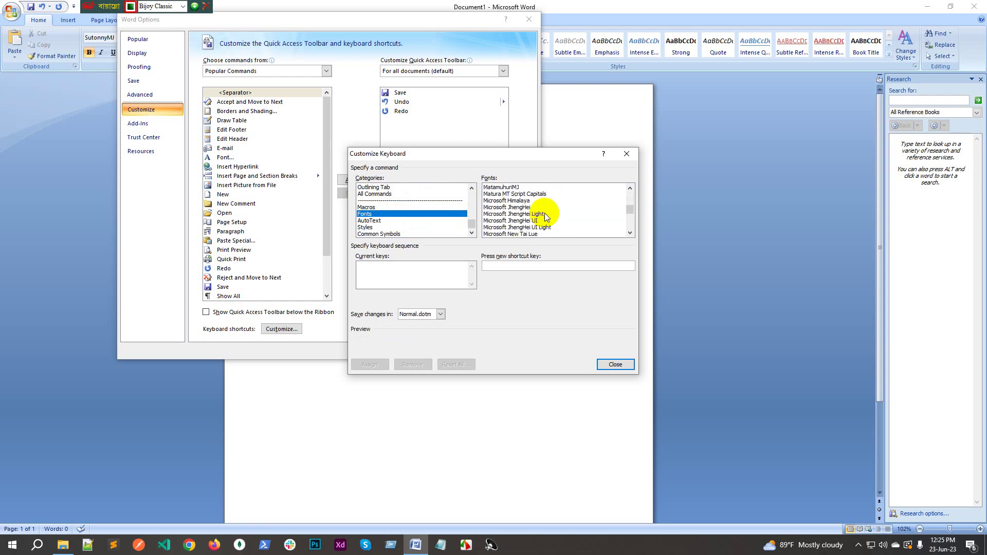
scroll(545, 213, "down", 15)
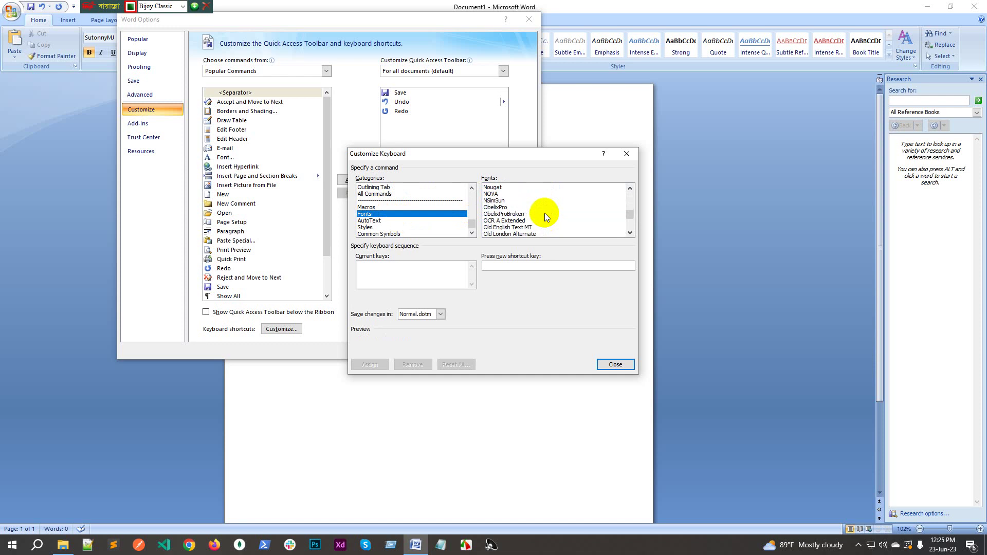
scroll(544, 213, "down", 15)
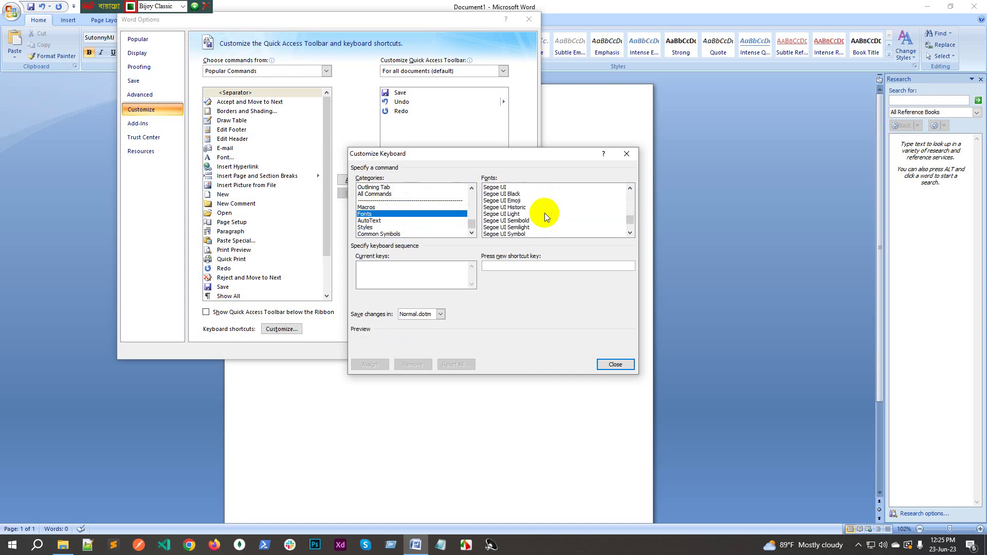
scroll(545, 213, "down", 3)
scroll(545, 213, "up", 1)
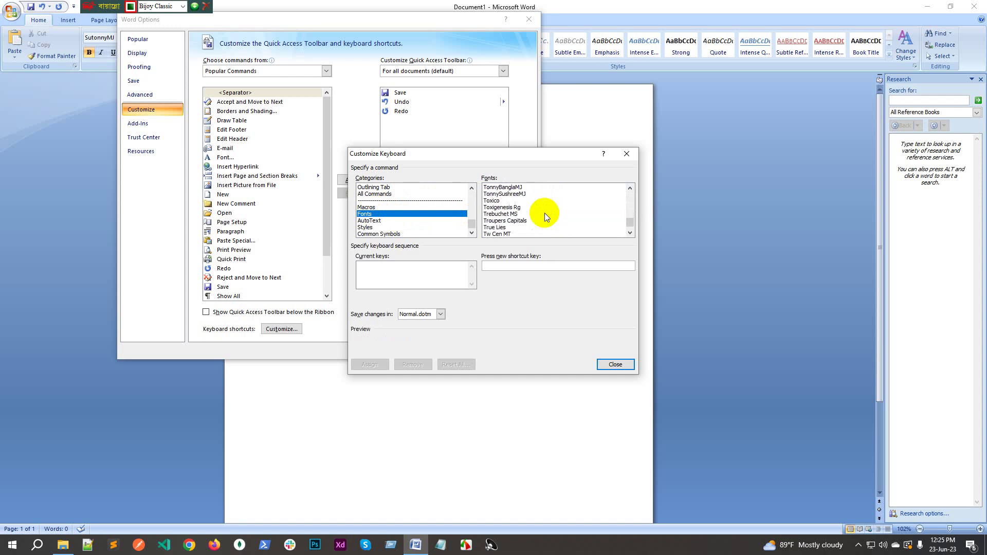
scroll(545, 217, "up", 1)
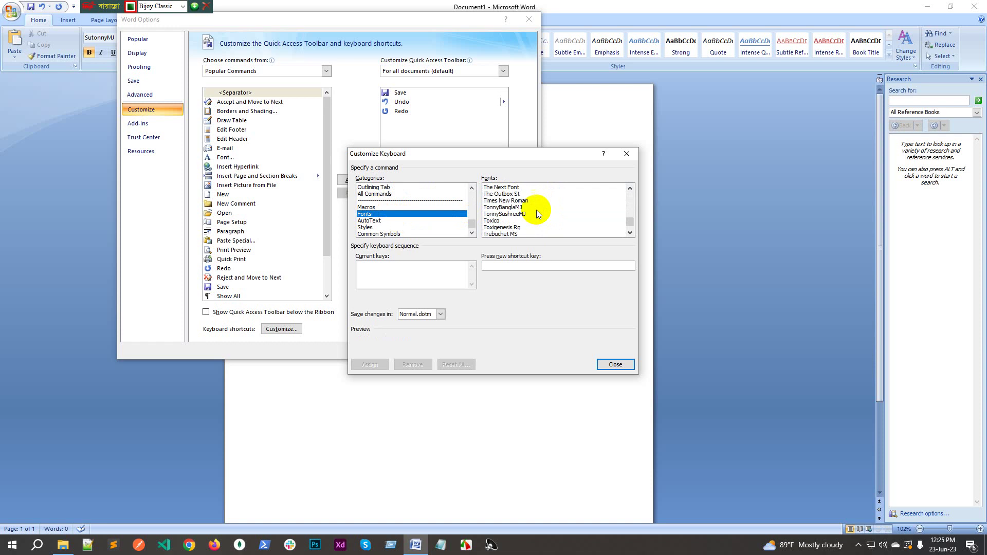
left_click(524, 203)
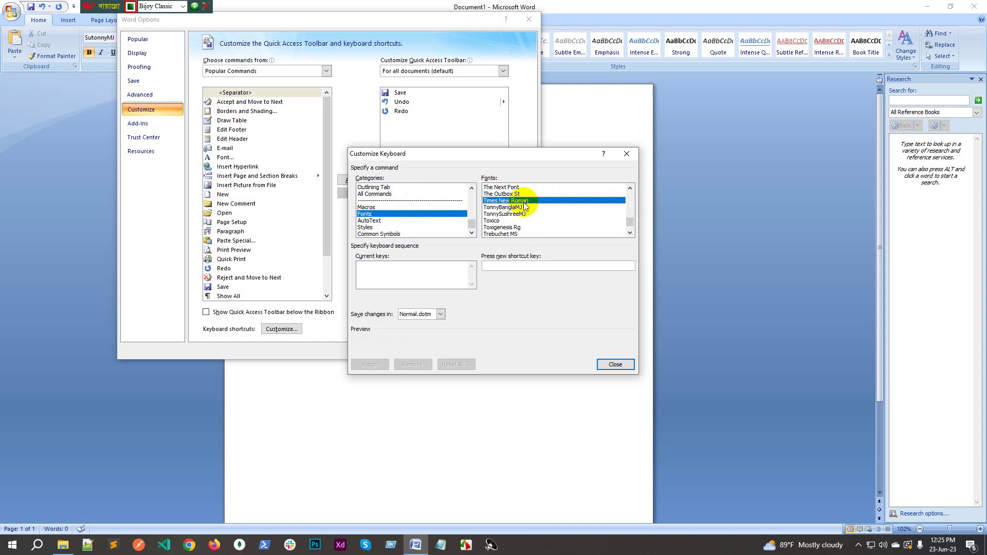
left_click(528, 267)
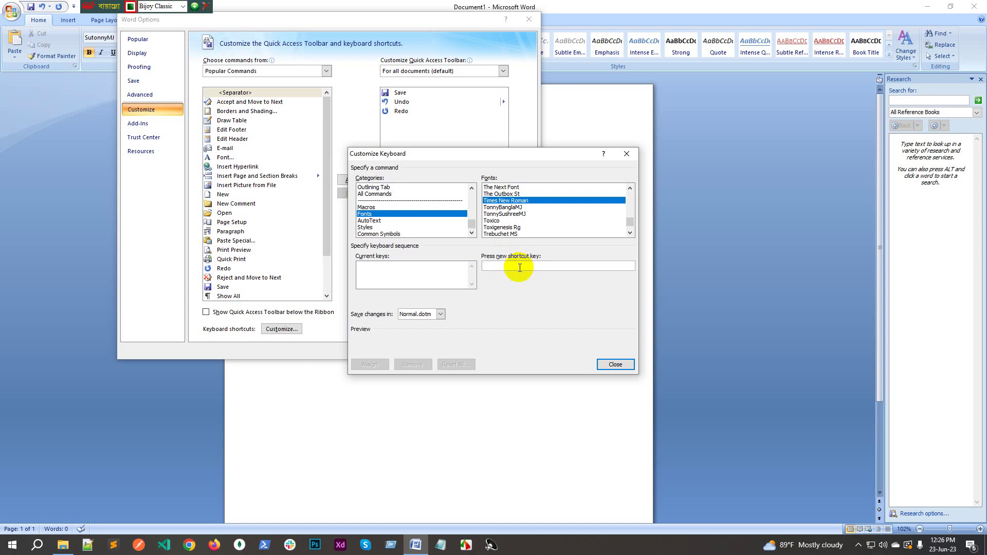
key("ctrl+1")
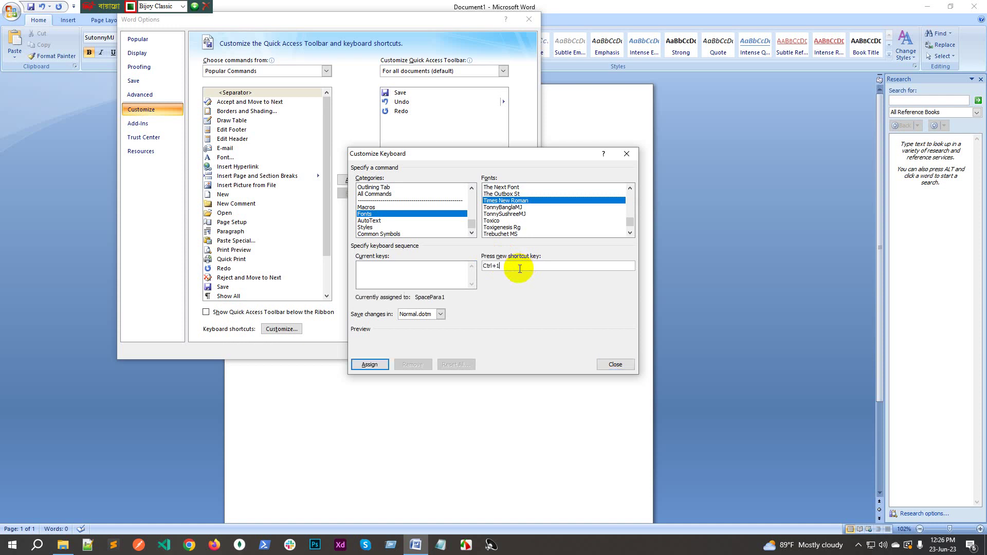
left_click(370, 364)
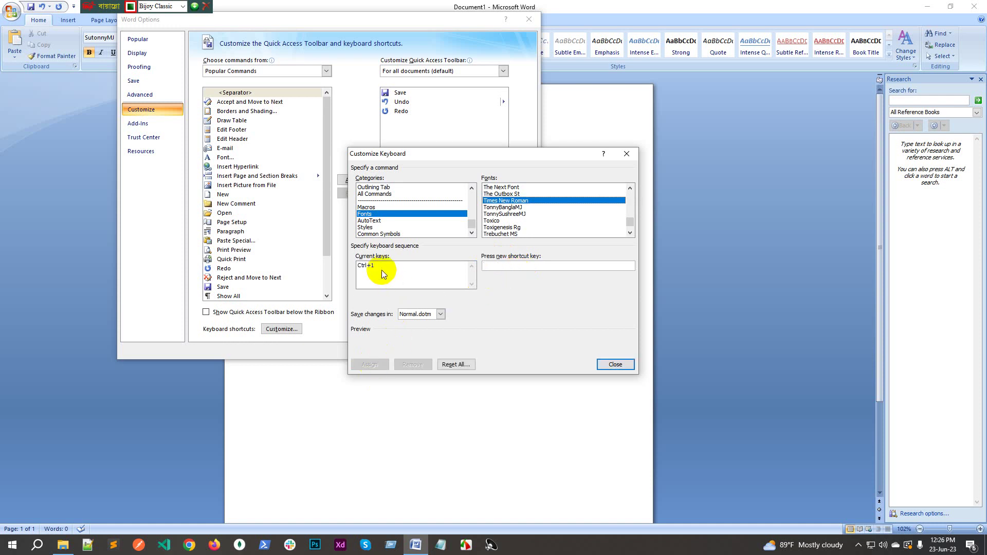
left_click(616, 363)
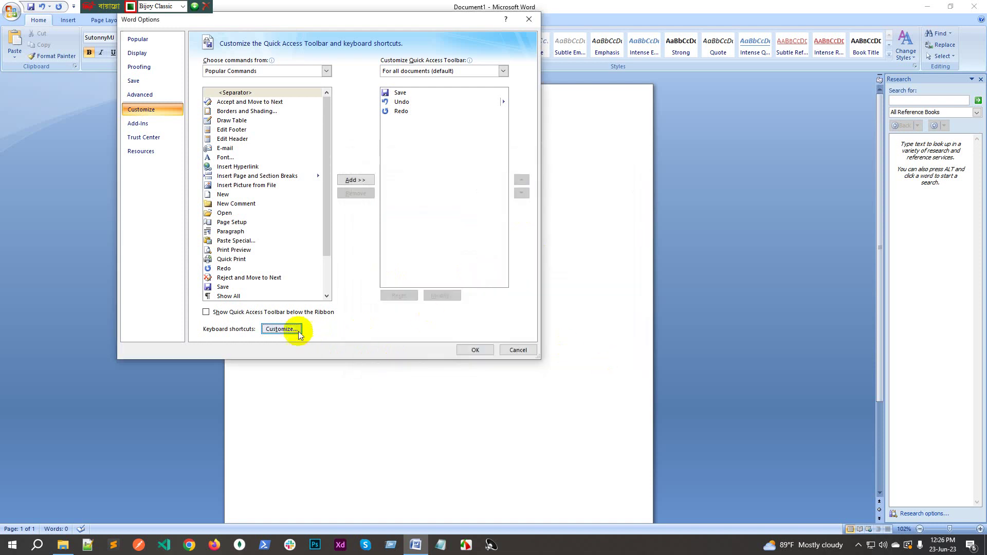
Step: Reopen the keyboard shortcut customization and choose the Fonts category again
left_click(281, 329)
scroll(398, 211, "down", 5)
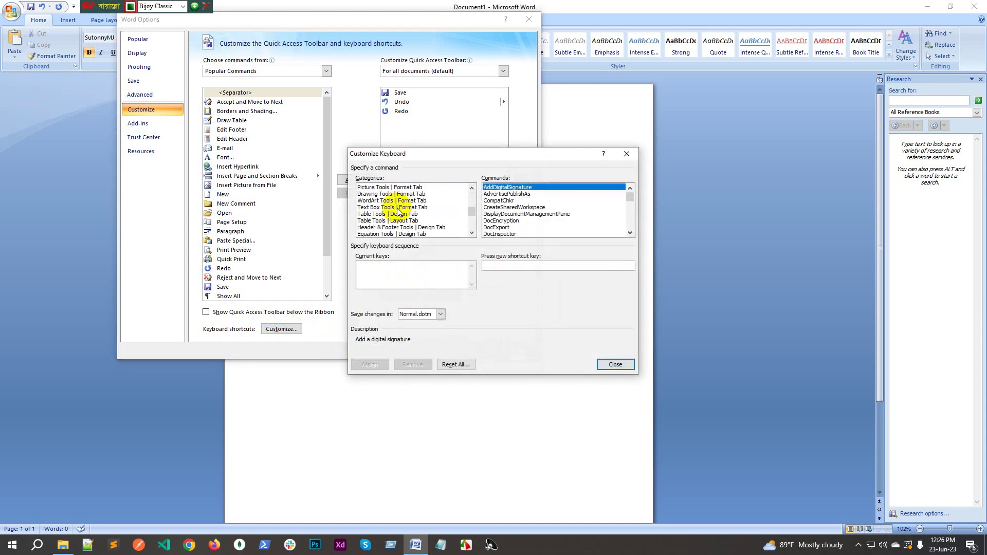
scroll(397, 210, "down", 5)
left_click(367, 214)
Step: Assign the keyboard shortcut Ctrl+2 to the SutonnyMJ font and accept the Word options
left_click(548, 222)
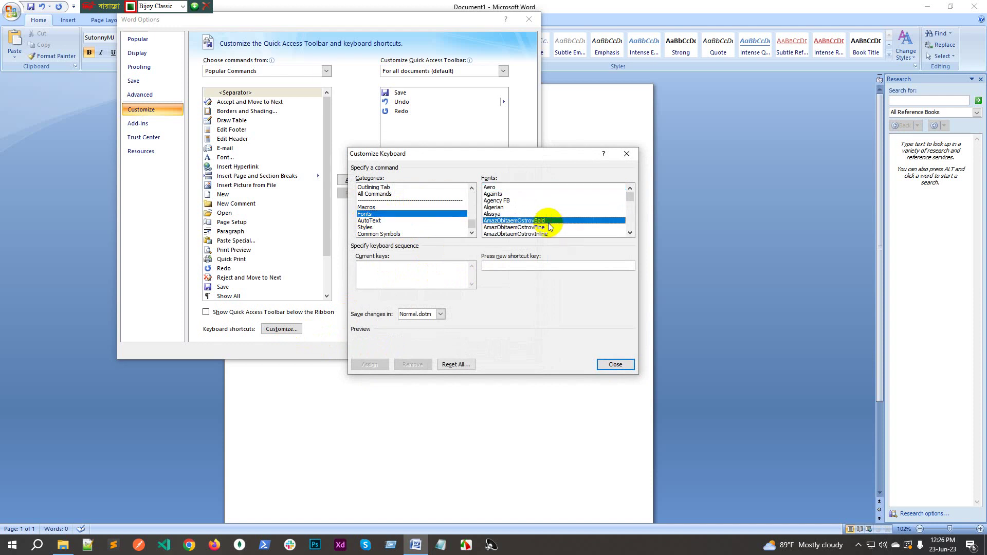
scroll(548, 226, "down", 10)
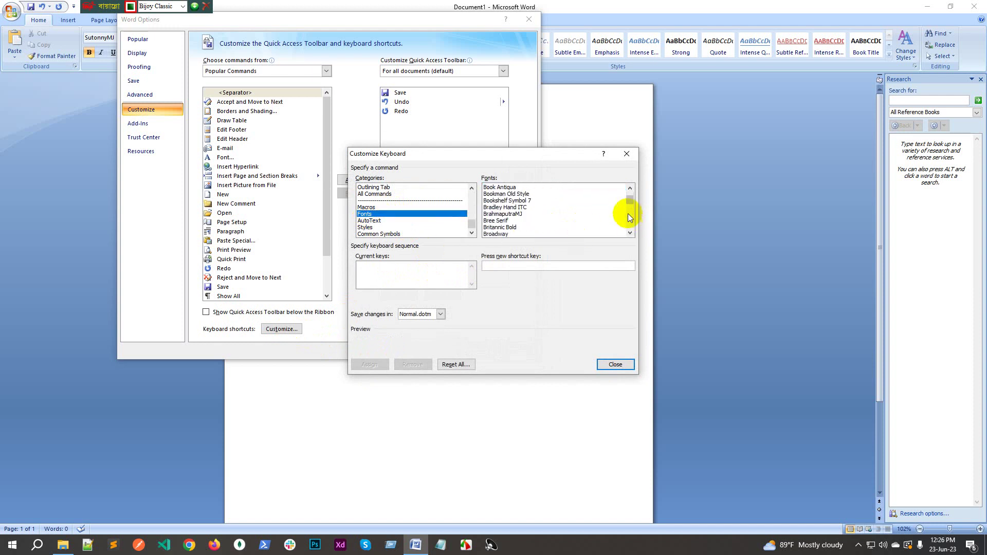
left_click_drag(630, 200, 630, 221)
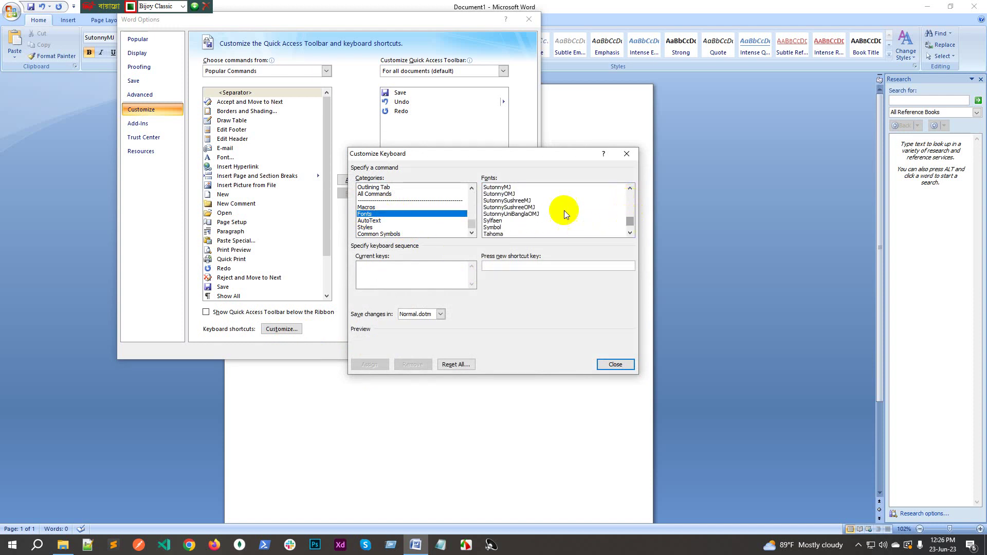
left_click(501, 187)
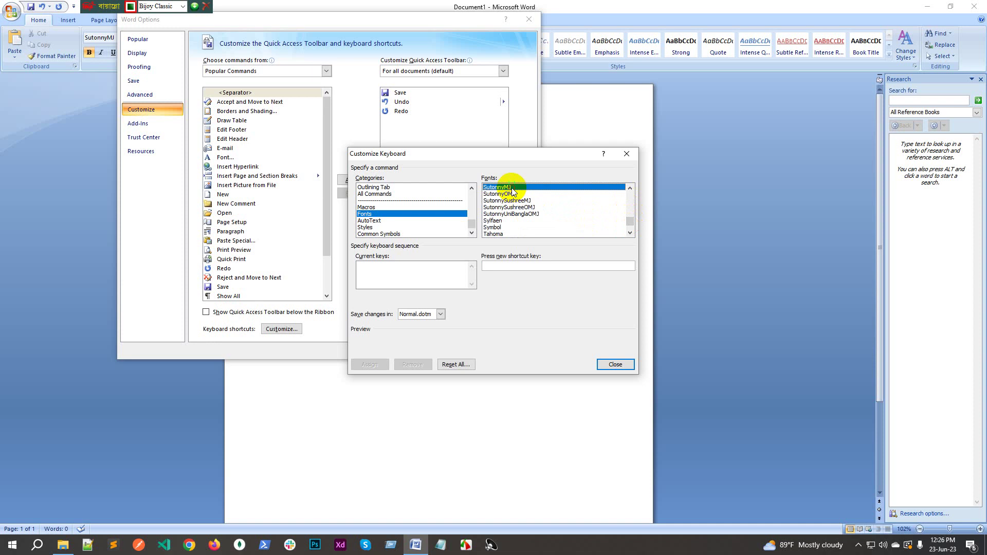
left_click(512, 266)
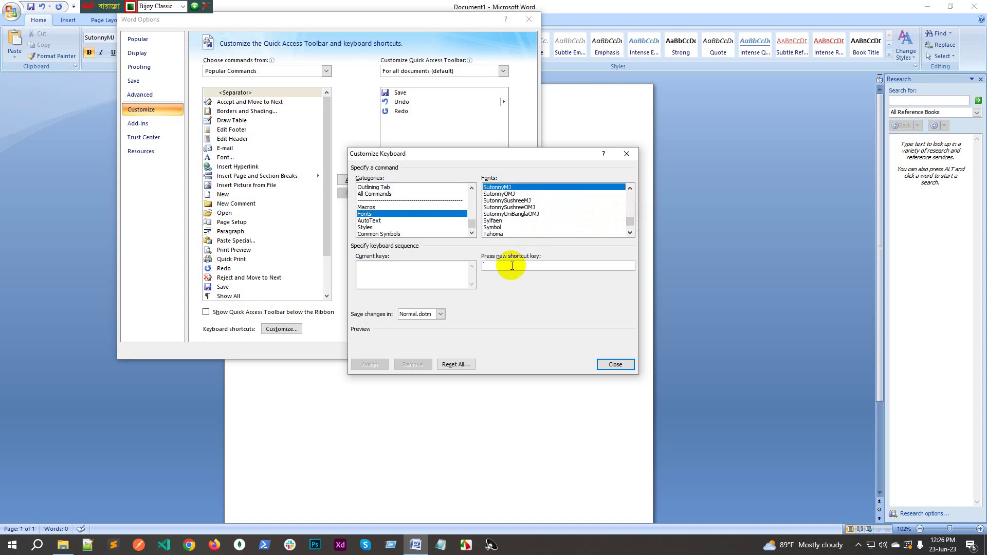
key("ctrl+2")
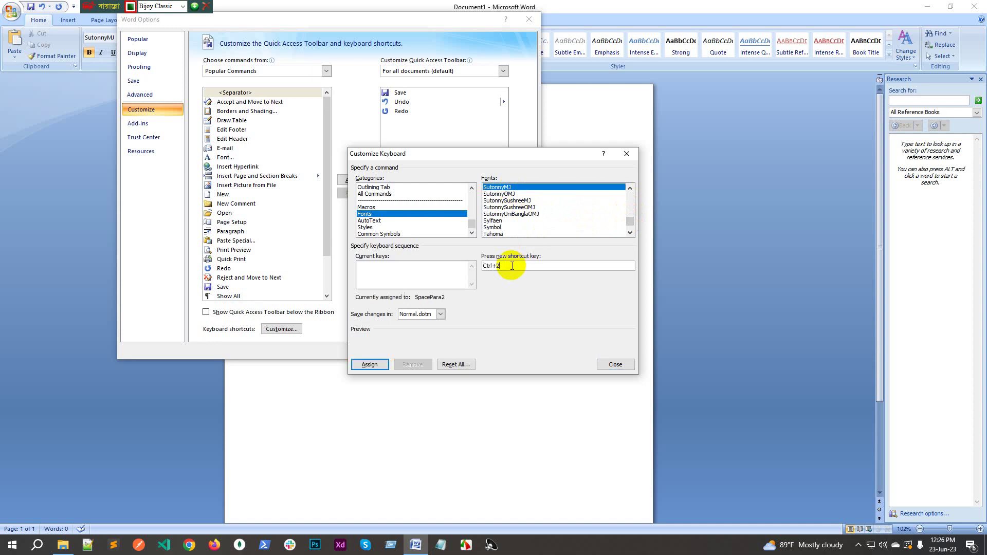
left_click(369, 364)
left_click(616, 364)
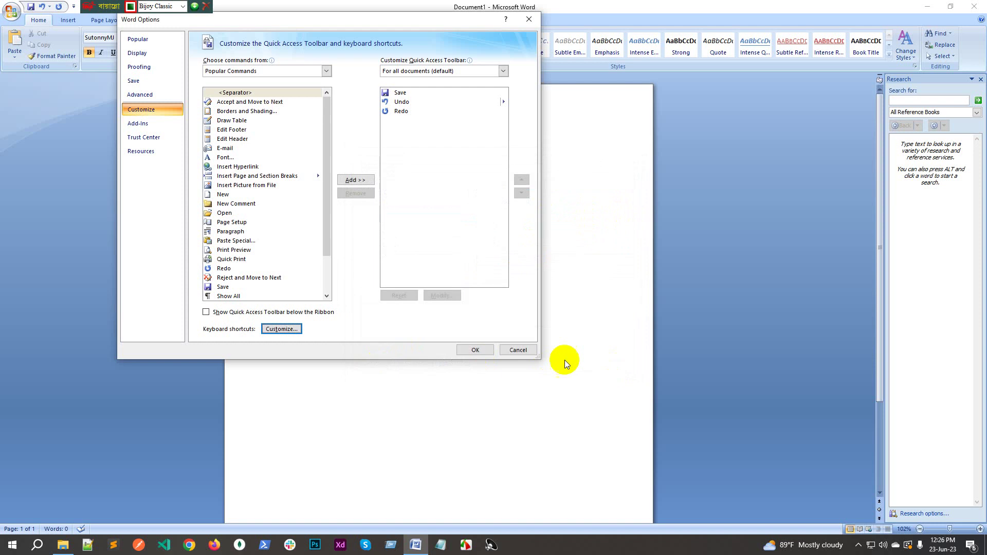
left_click(469, 349)
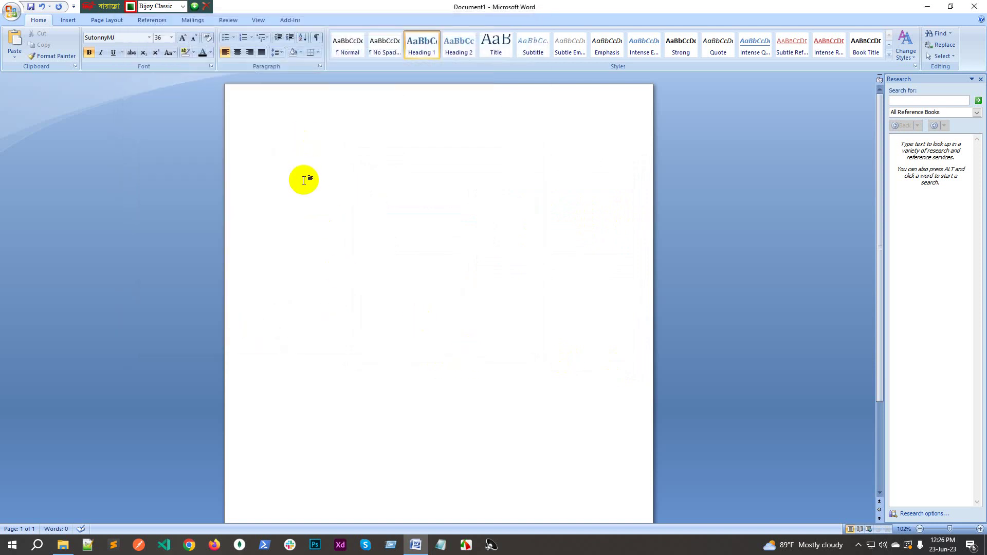
Step: Switch the empty line's font to Times New Roman with its newly assigned shortcut
key("alt+t")
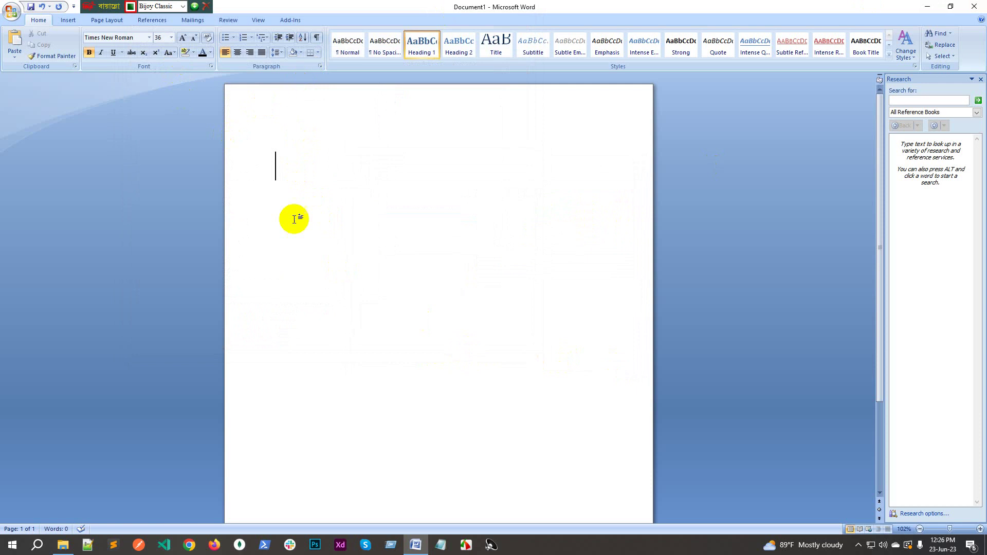
Step: Switch the font to SutonnyMJ with Bijoy Classic as the typing layout, and shift the Bijoy bar slightly off the quick access commands
key("ctrl+alt+b")
key("ctrl+alt+b")
key("ctrl+alt+b")
mouse_move(95, 5)
left_mouse_down()
mouse_move(319, 273)
mouse_move(297, 260)
mouse_move(111, 4)
left_mouse_up()
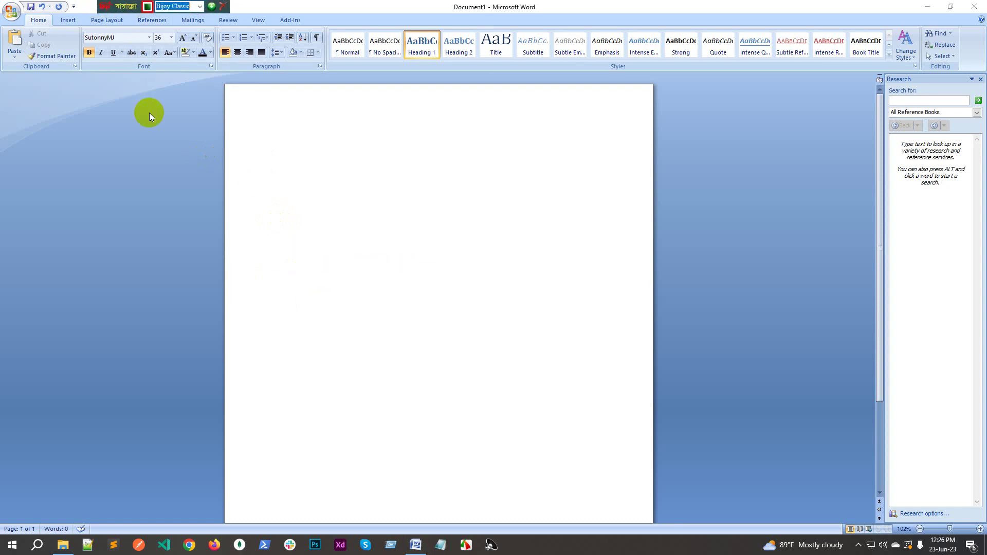
key("ctrl+alt+b")
key("ctrl+alt+b")
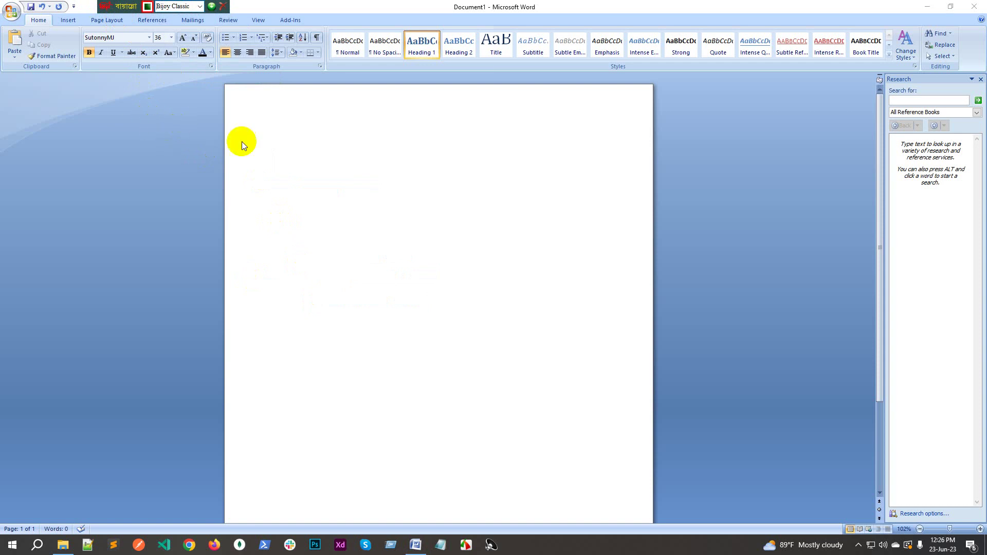
Step: Write the Bangla word আমার on the empty first line in SutonnyMJ
left_click(280, 143)
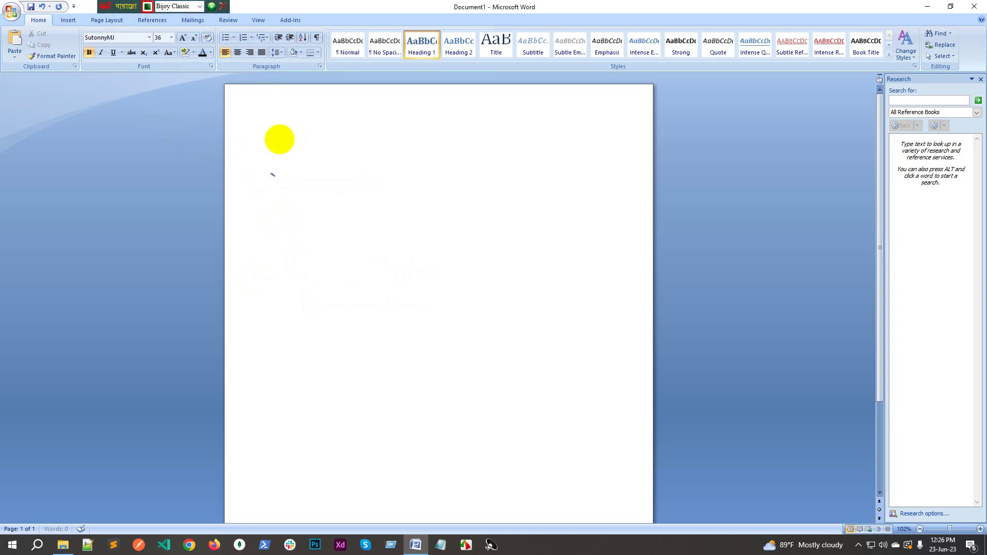
type("gfmh")
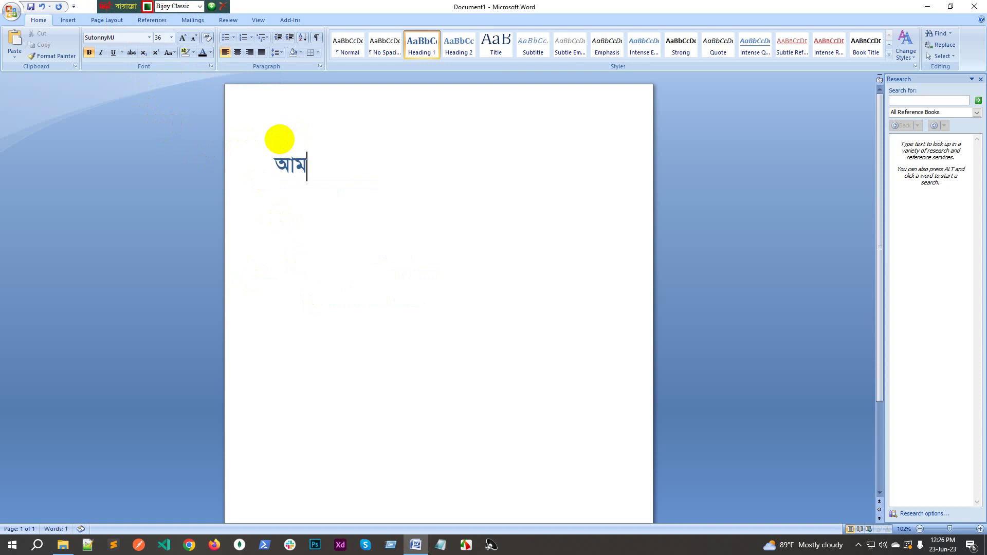
key("BackSpace")
type("fv")
Step: Switch to the English layout and Times New Roman, and add "amar asdf" after the Bangla word
key("ctrl+alt+b")
key("ctrl+alt+b")
type("a")
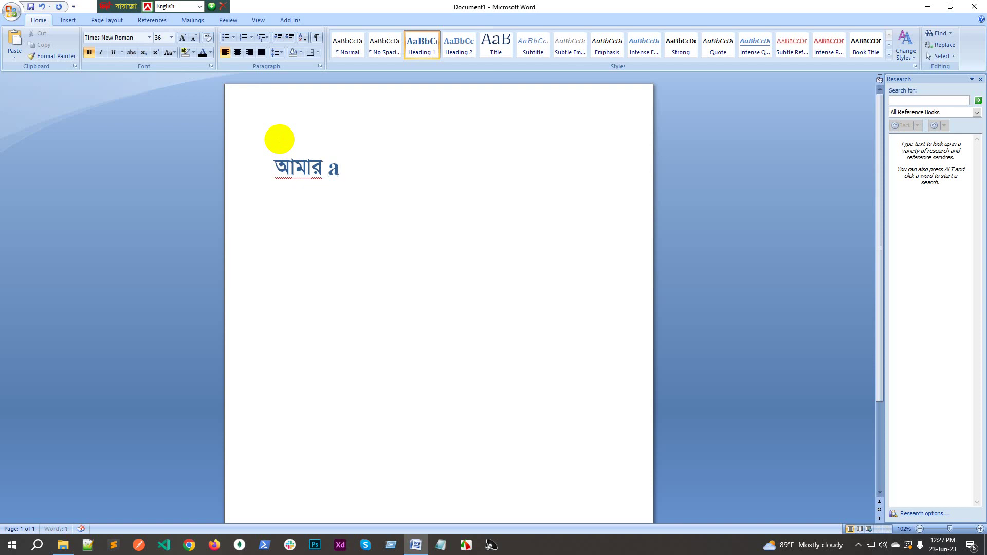
type("mar as")
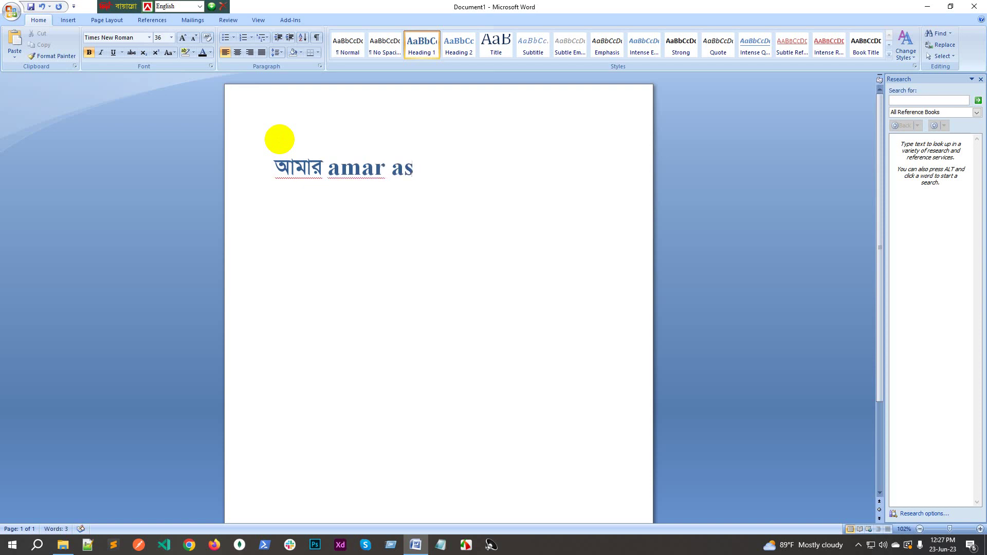
type("df")
Step: Switch back to Bijoy Classic and SutonnyMJ, and add আমার at the end of the line
key("ctrl+alt+b")
key("ctrl+alt+b")
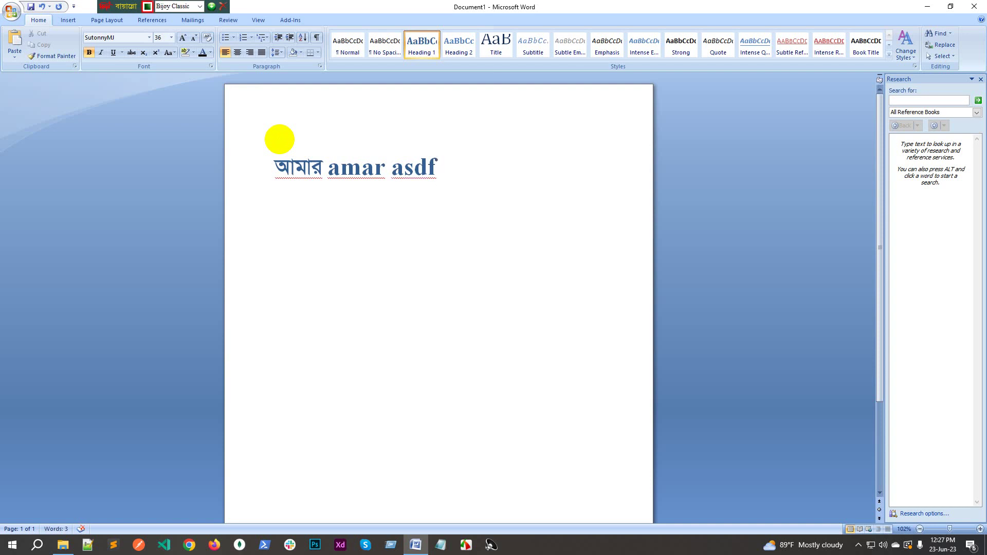
type("gf")
type("m")
type("fj")
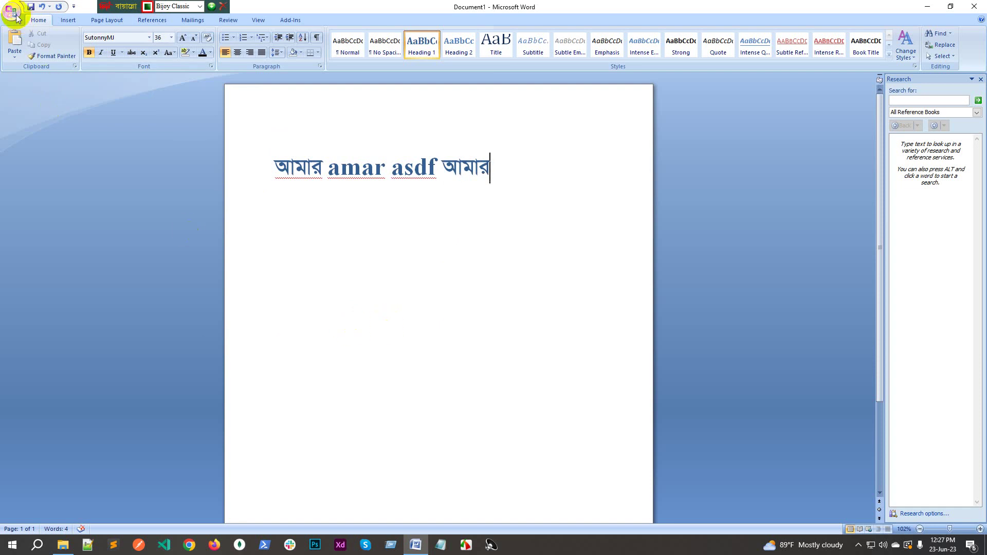
Step: Review where keyboard shortcuts are customized in the Word options, and leave without making changes
left_click(12, 11)
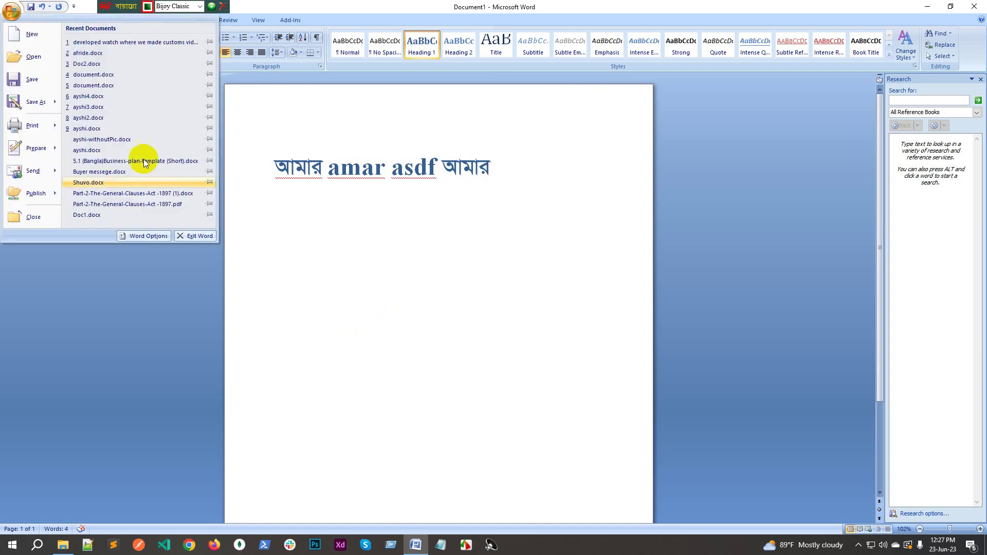
left_click(145, 237)
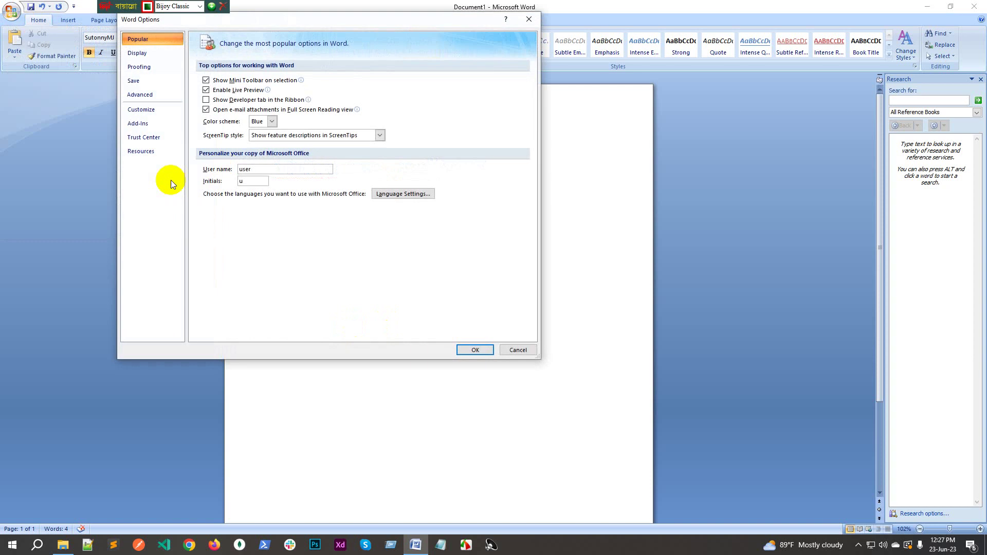
left_click(141, 110)
left_click(281, 329)
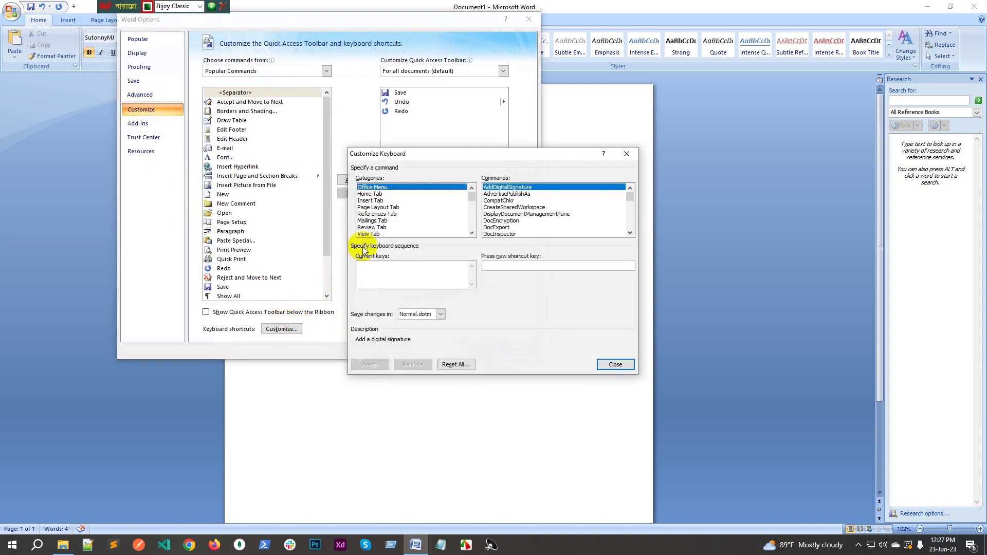
left_click(609, 366)
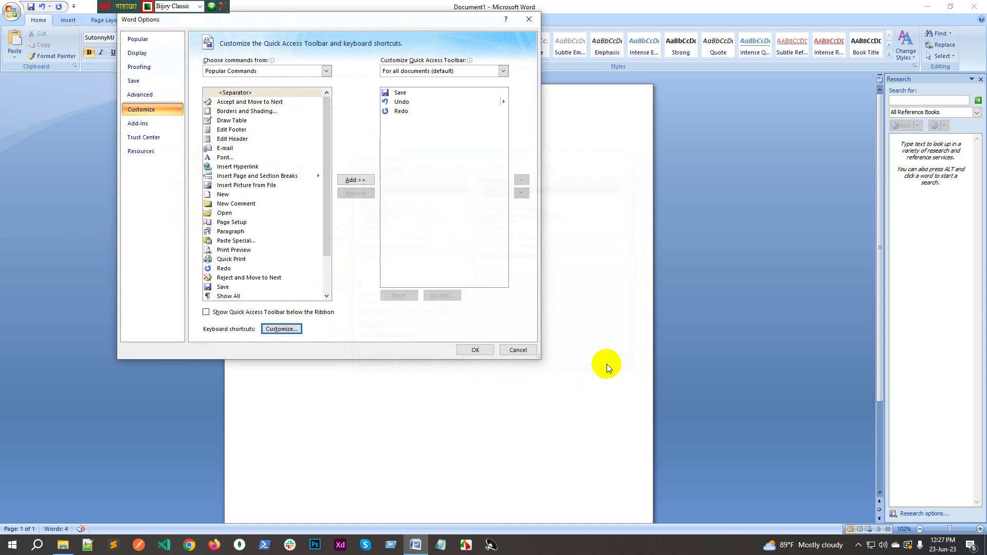
left_click(515, 352)
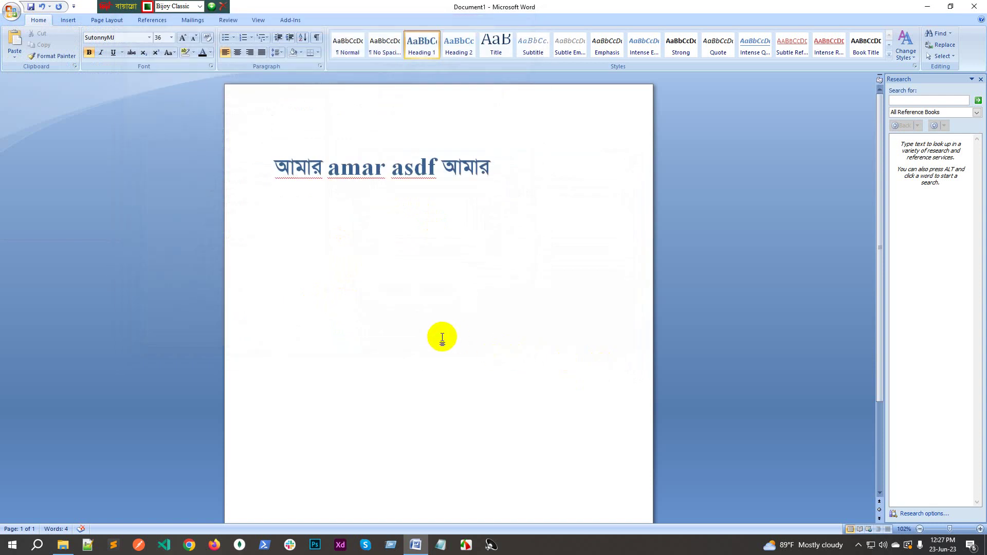